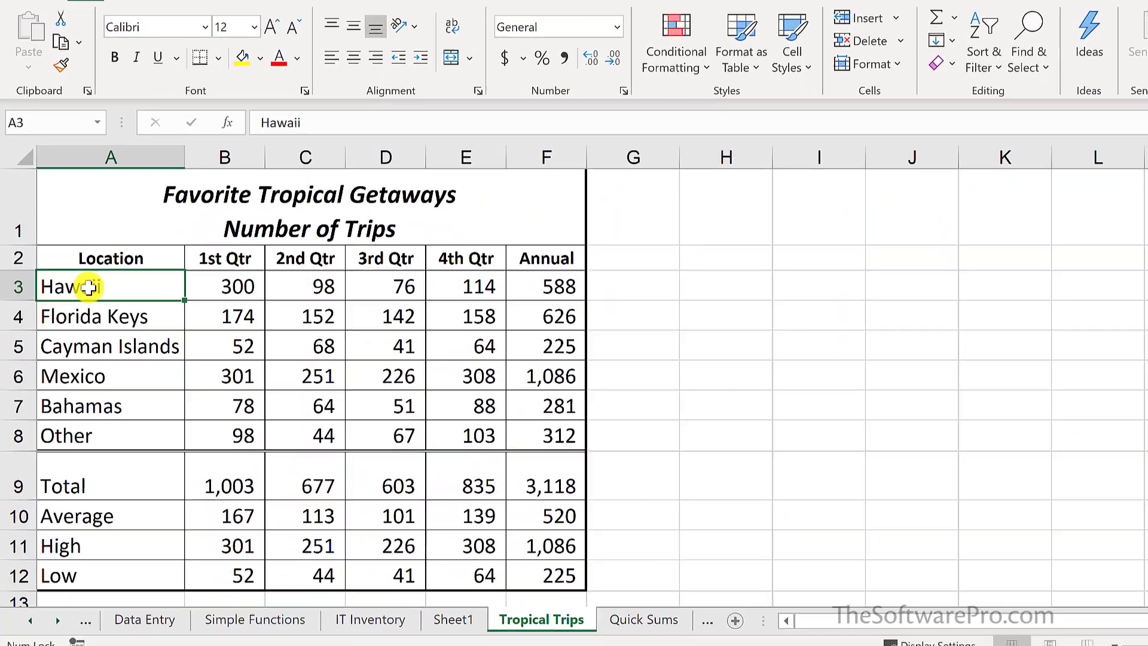
# - Copy the six location names in A3:A8, from Hawaii to Other
pyautogui.moveTo(88, 288); pyautogui.dragTo(86, 438)
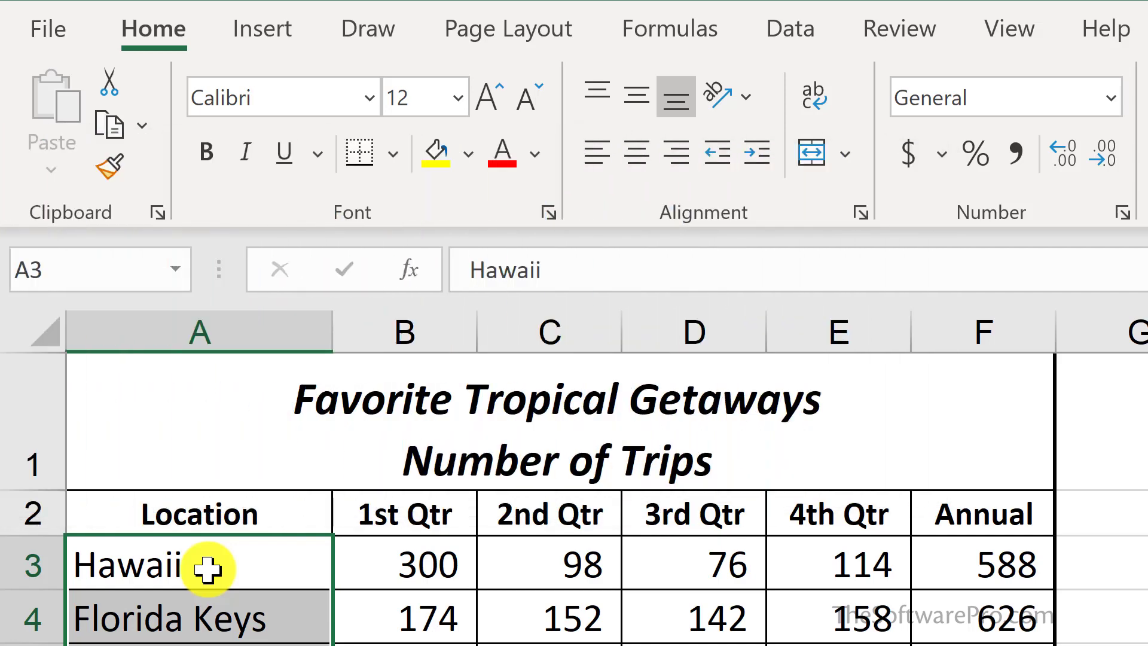
pyautogui.rightClick(208, 568)
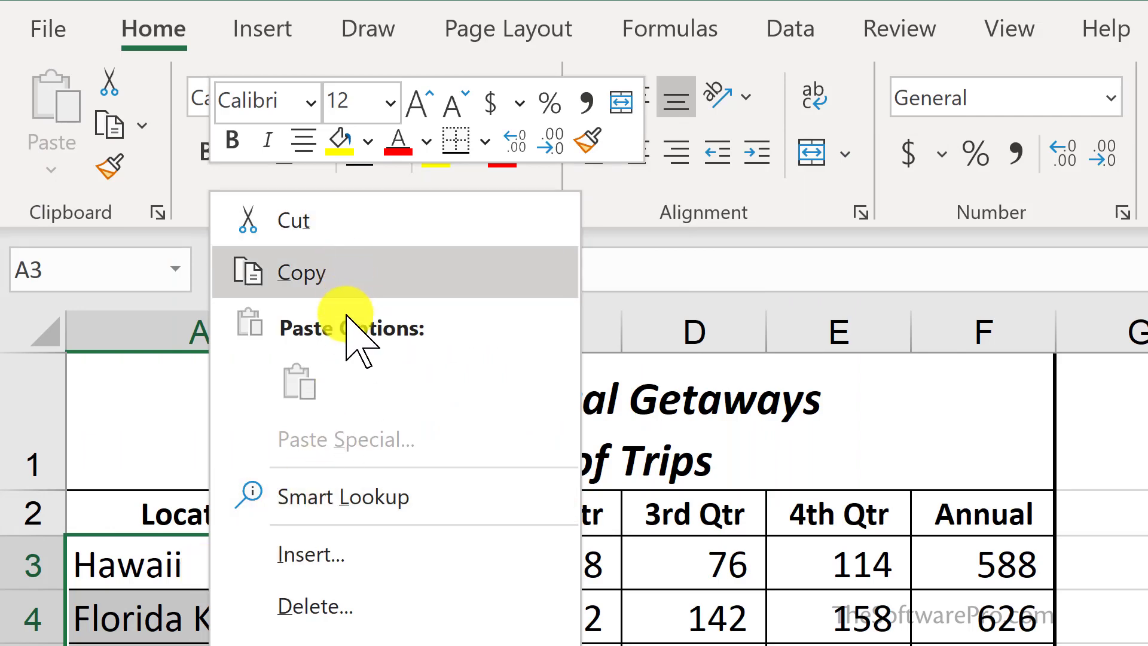
pyautogui.click(115, 578)
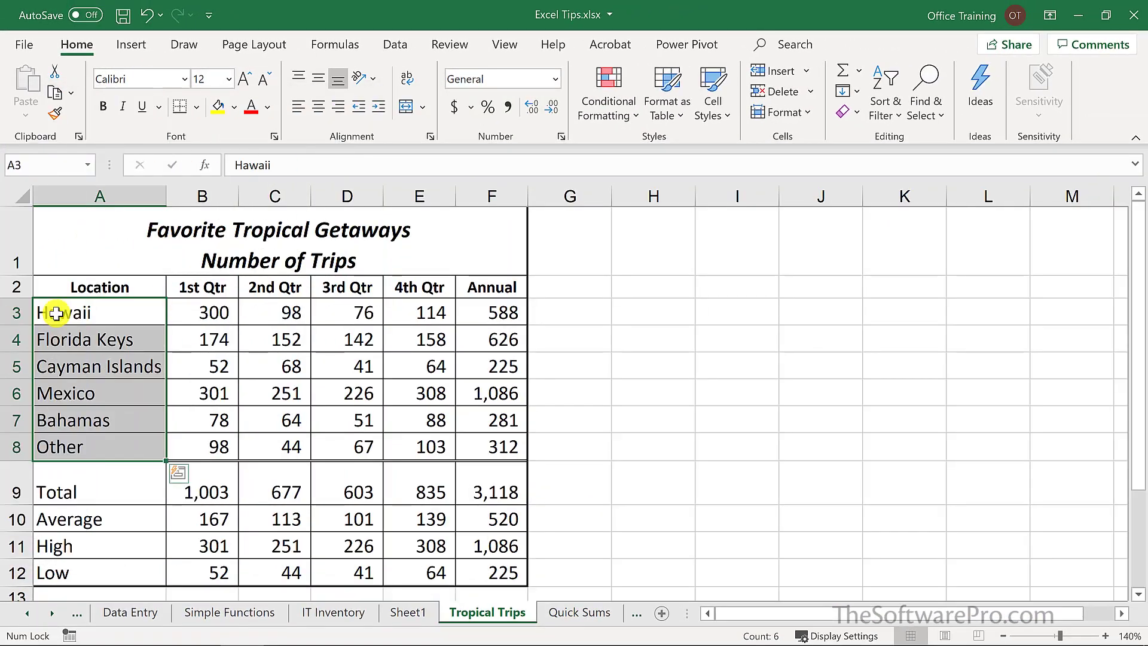
pyautogui.hotkey('ctrl', 'c')
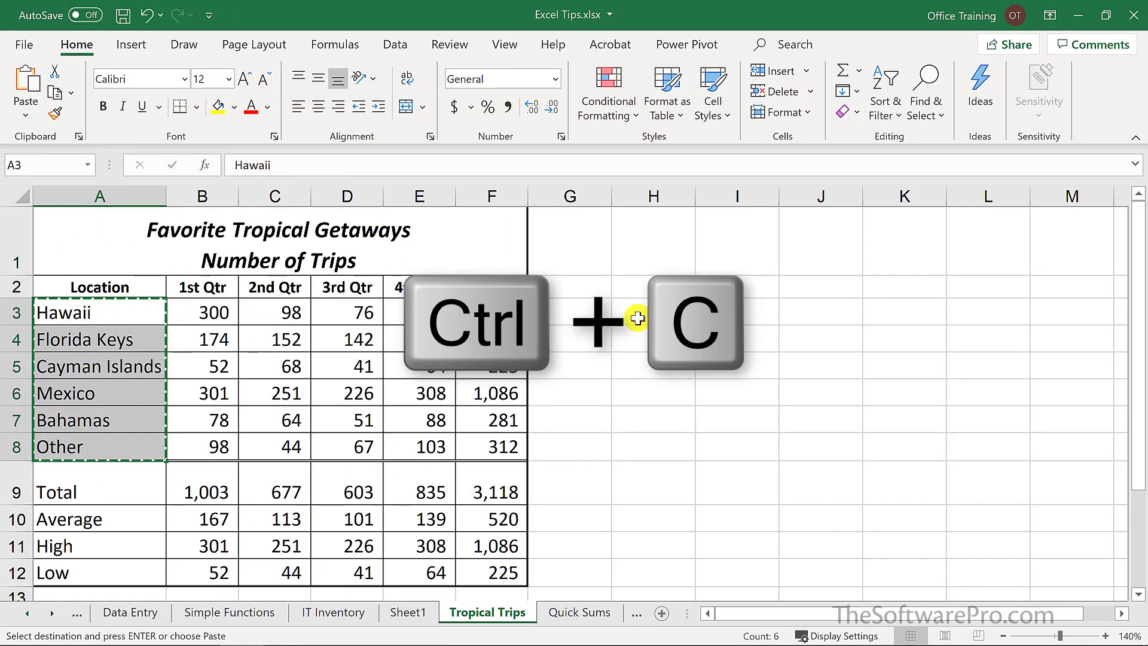
# - Try pasting the copied location names into a preselected range of the same size, H3:H8
pyautogui.click(637, 319)
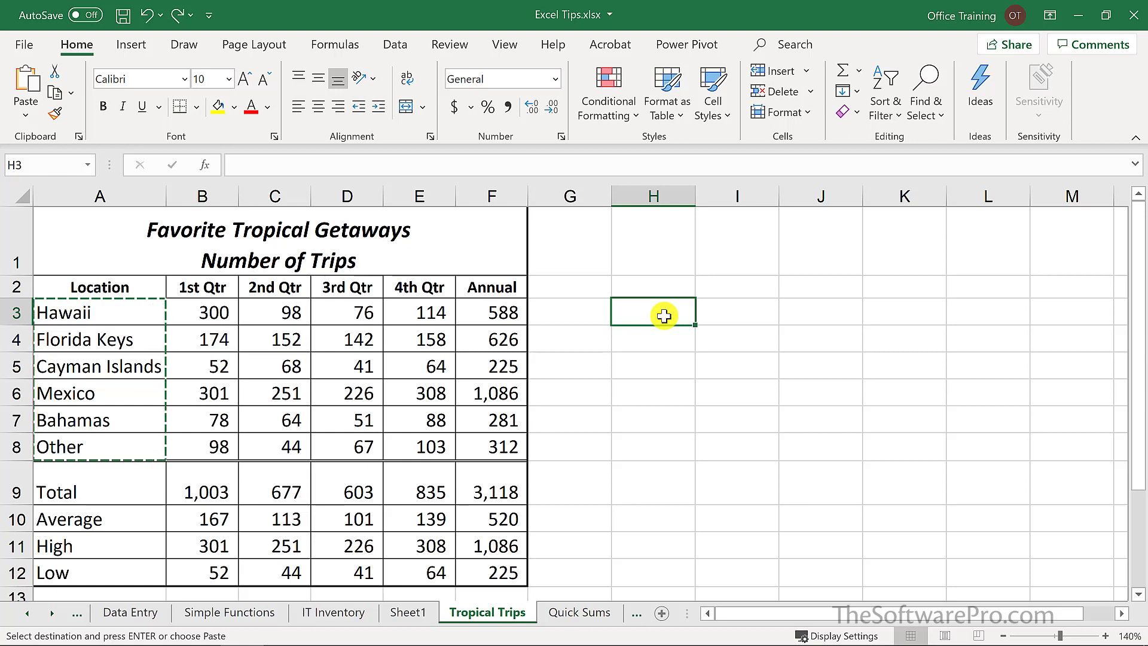
pyautogui.hotkey('shift', 'Down')
pyautogui.hotkey('shift', 'Down')
pyautogui.hotkey('shift', 'Down')
pyautogui.hotkey('shift', 'Down')
pyautogui.hotkey('shift', 'Down')
pyautogui.hotkey('ctrl', 'v')
pyautogui.hotkey('ctrl', 'z')
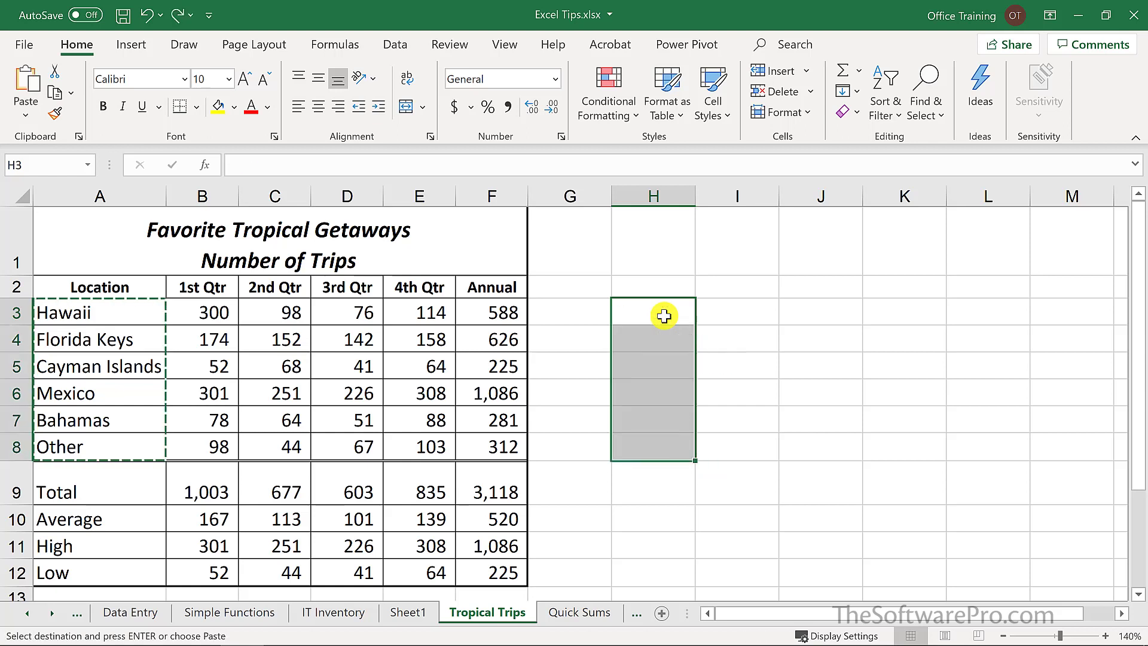
# - Paste the copied location names at H3 and again at J3, ending copy mode with the second paste
pyautogui.click(664, 315)
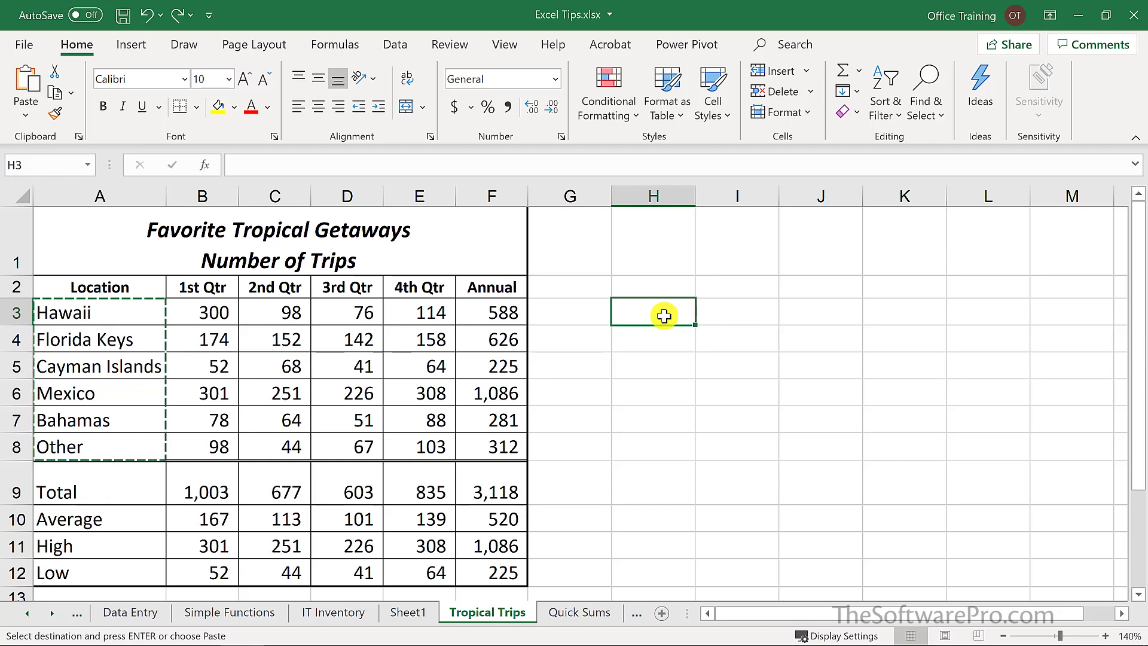
pyautogui.hotkey('ctrl', 'v')
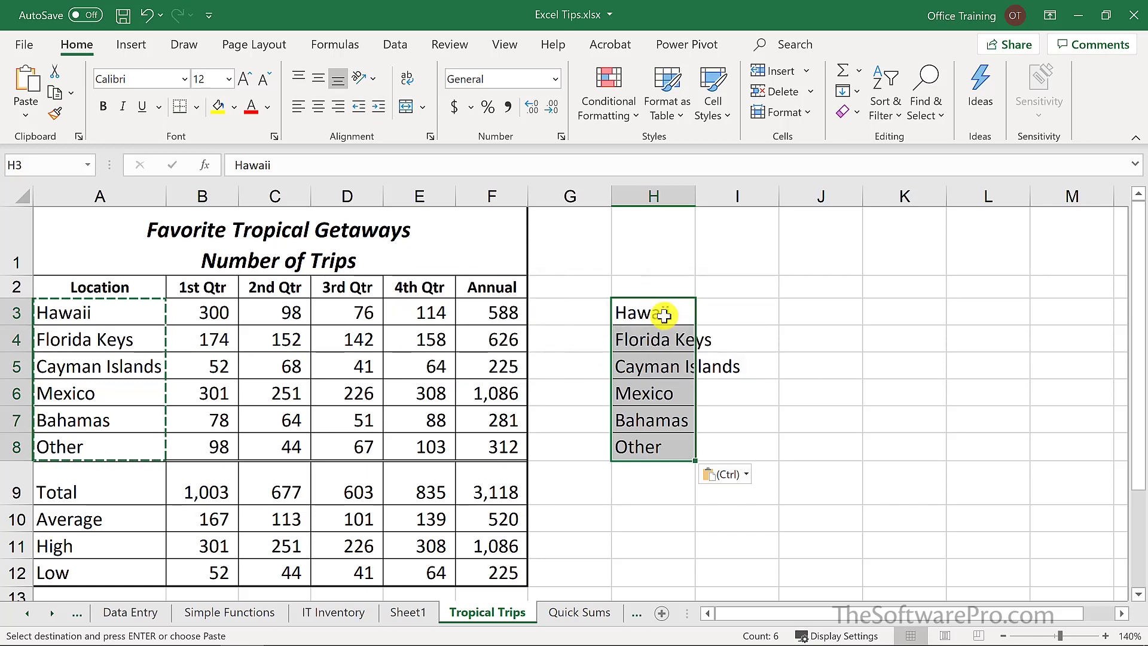
pyautogui.click(809, 307)
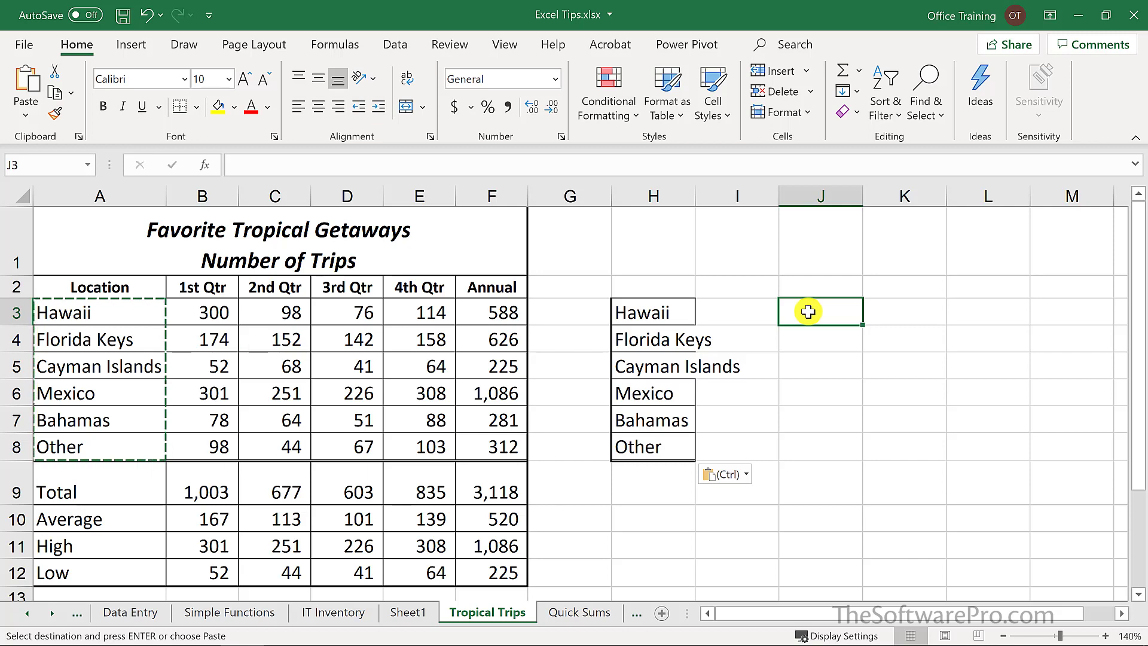
pyautogui.rightClick(809, 312)
pyautogui.press('Return')
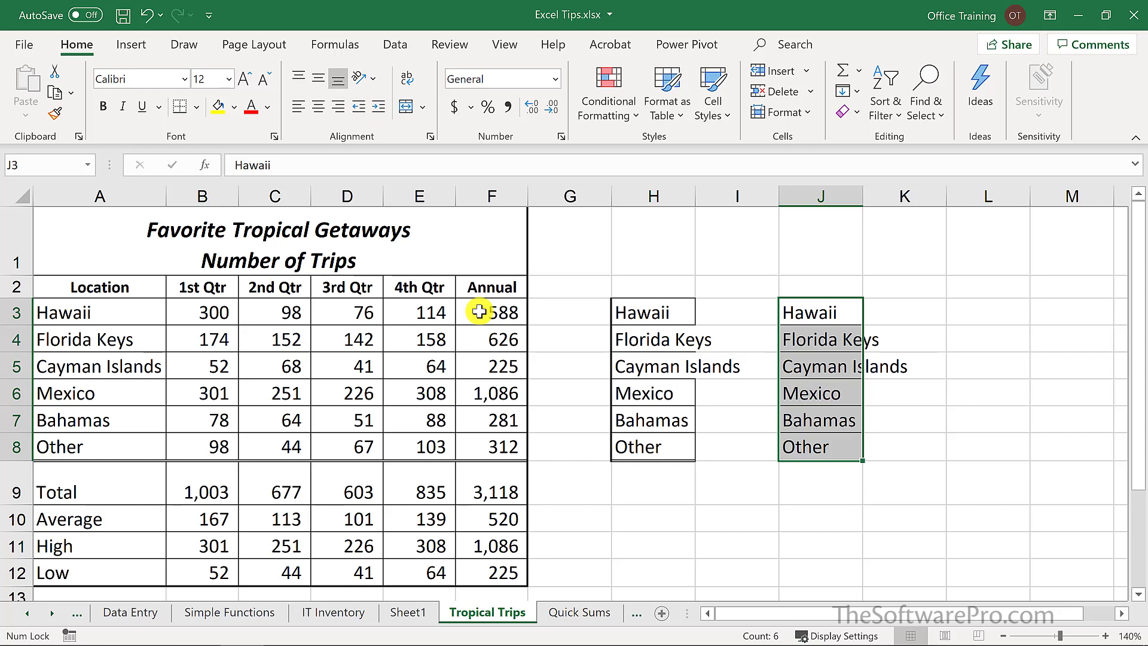
# - Copy the Annual figures in F3:F8 and paste them at L3 as values only
pyautogui.moveTo(480, 311); pyautogui.dragTo(486, 447)
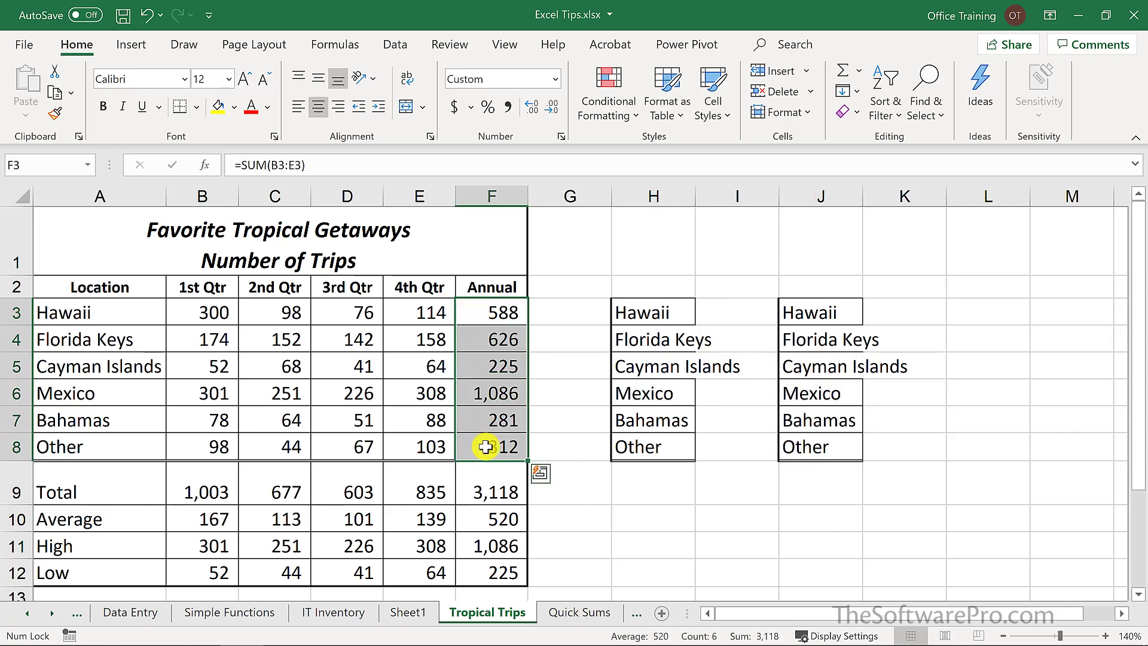
pyautogui.hotkey('ctrl', 'c')
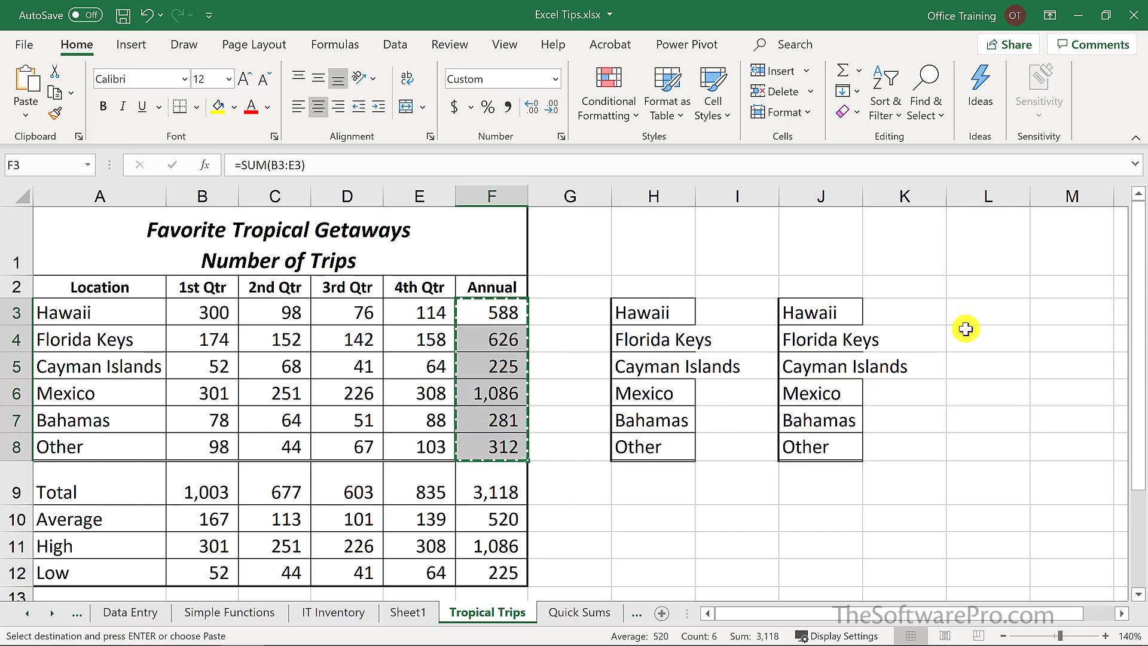
pyautogui.click(969, 308)
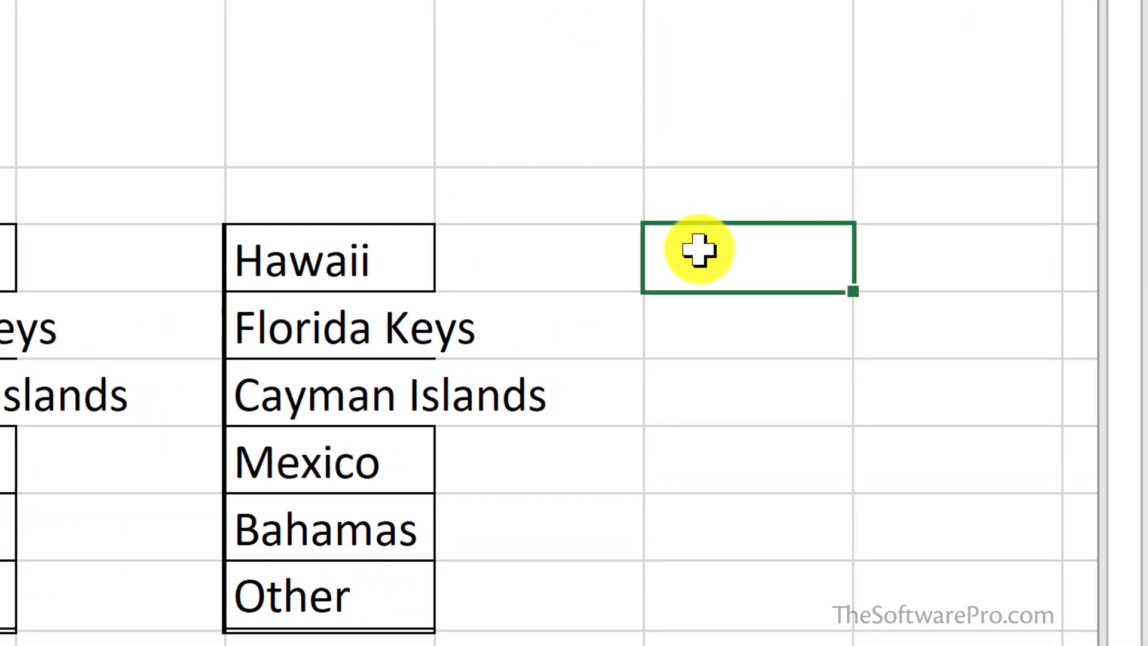
pyautogui.rightClick(699, 250)
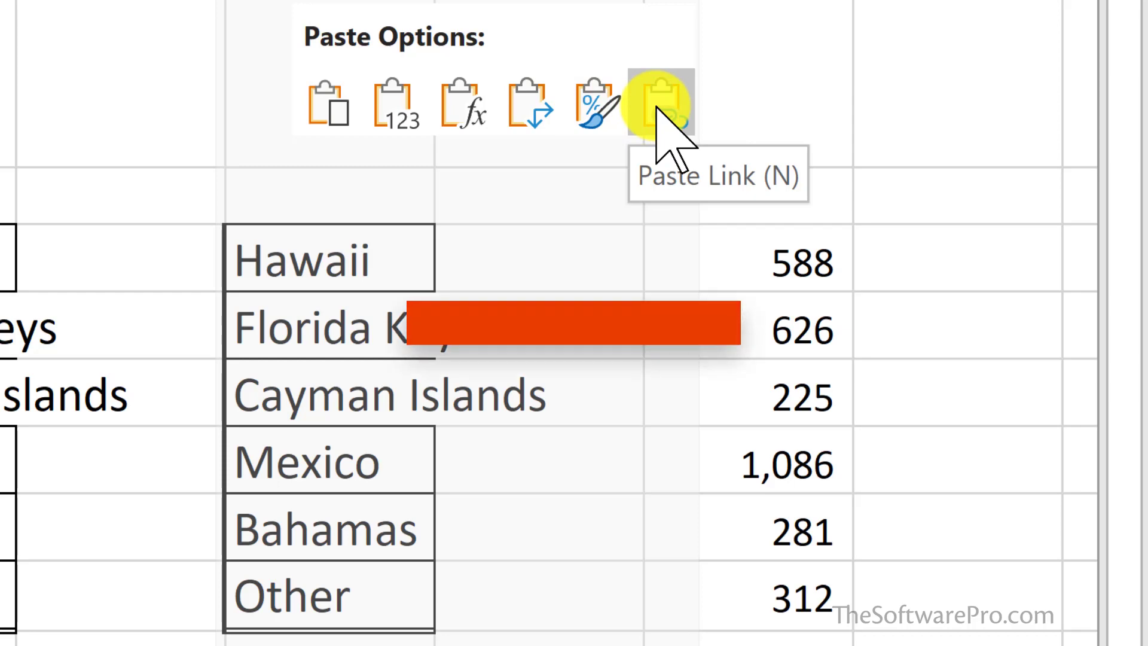
pyautogui.click(395, 107)
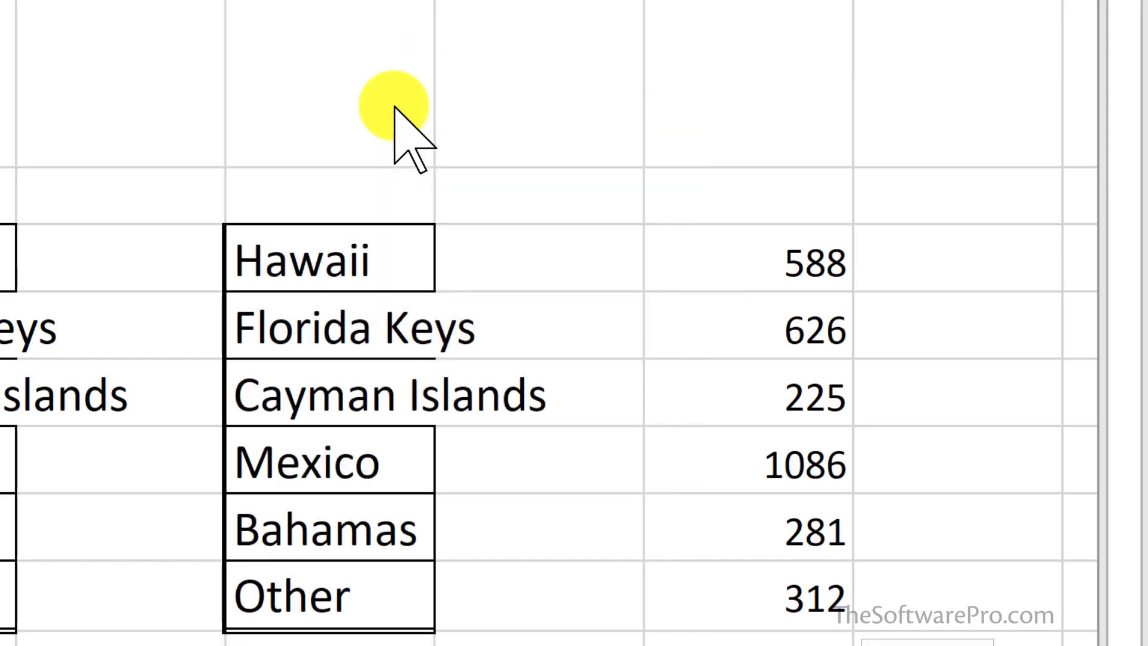
# - Apply only the formatting of the copied Annual cells to L3:L8, and end copy mode
pyautogui.rightClick(709, 262)
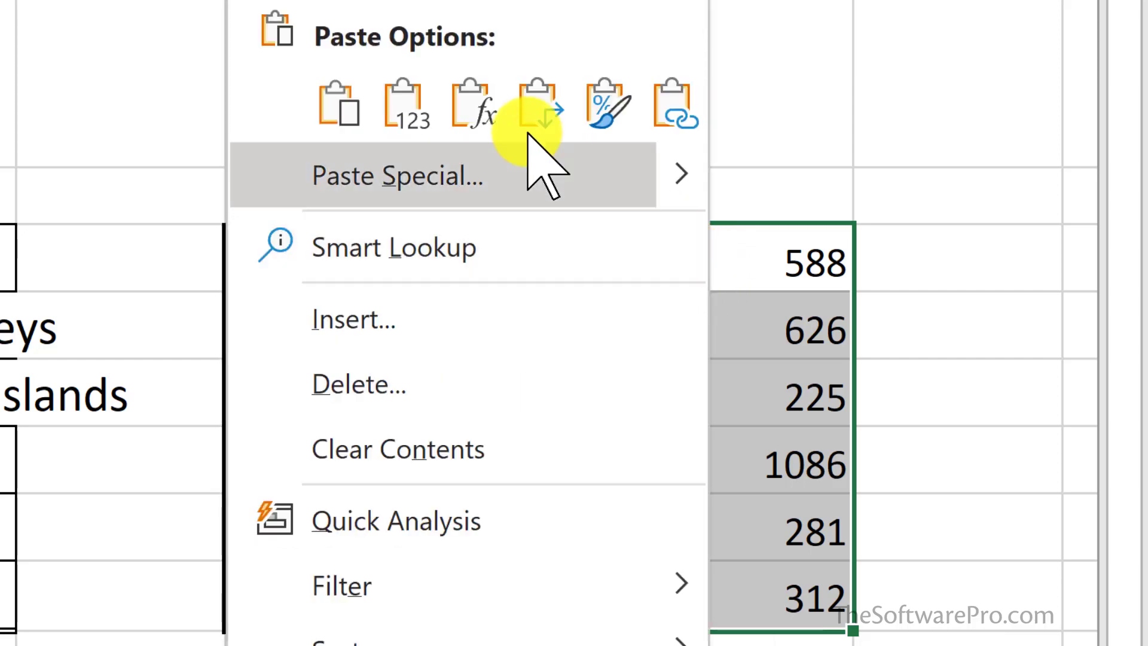
pyautogui.click(601, 103)
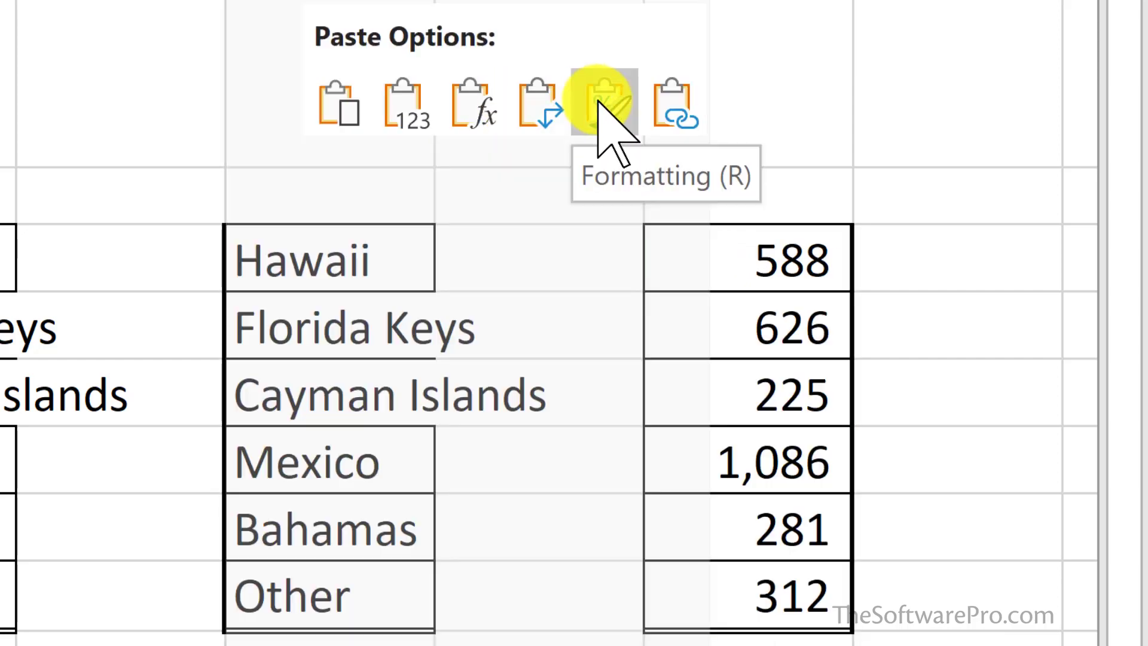
pyautogui.click(675, 257)
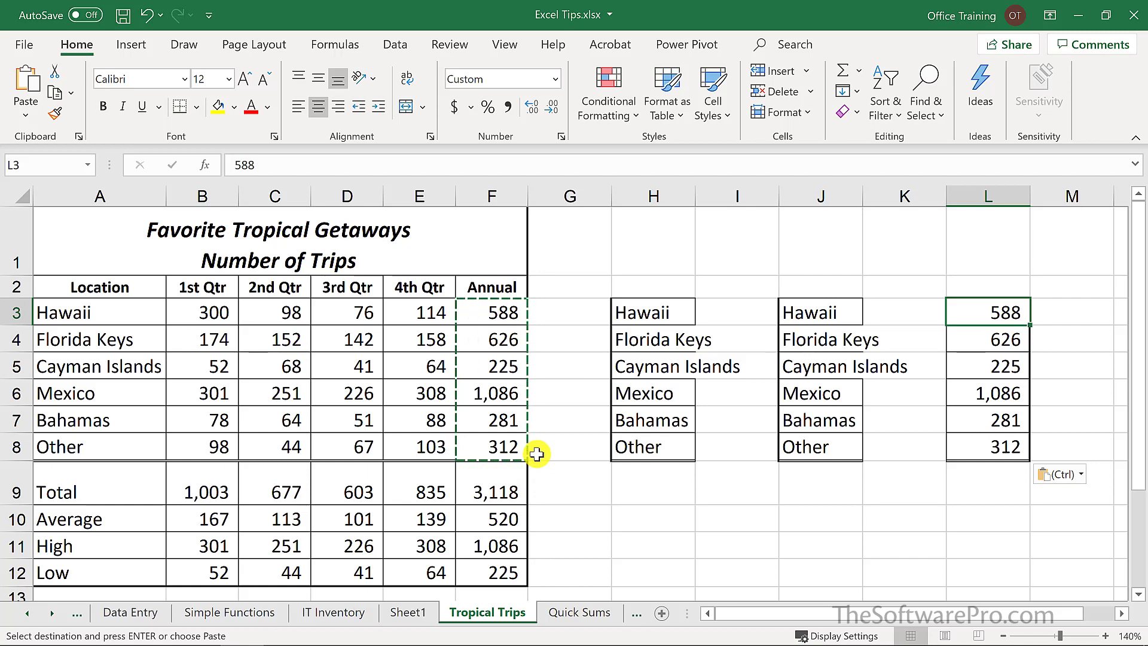
pyautogui.press('Escape')
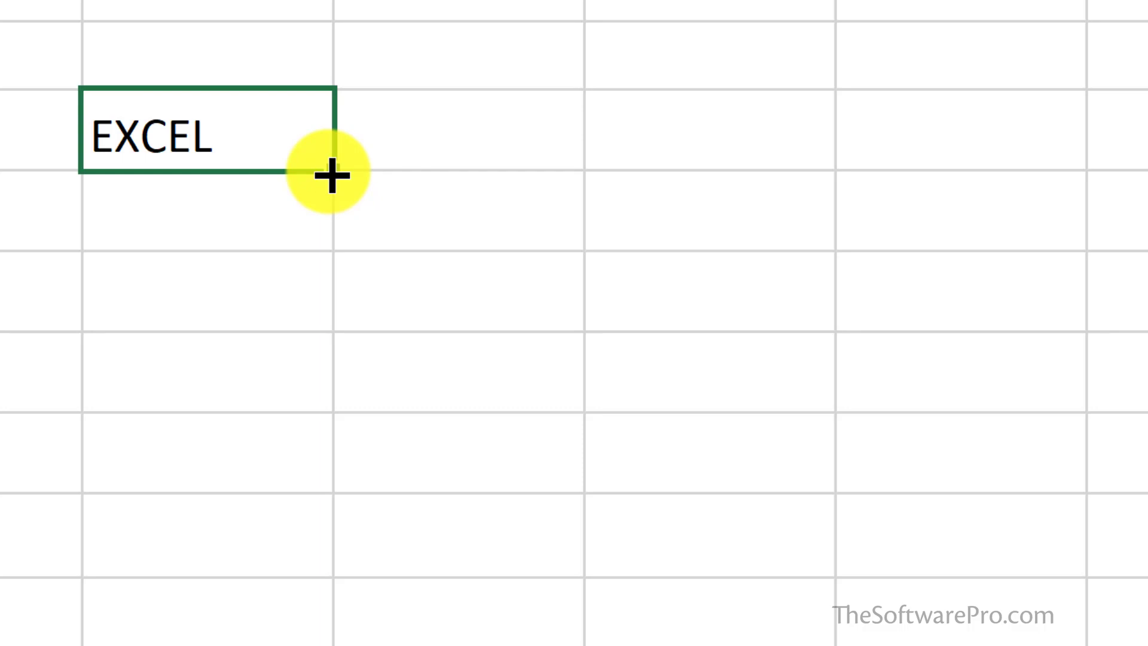
# - Fill the EXCEL entry down into the four cells below it and move the five-cell block two columns to the right
pyautogui.moveTo(332, 175); pyautogui.dragTo(325, 514)
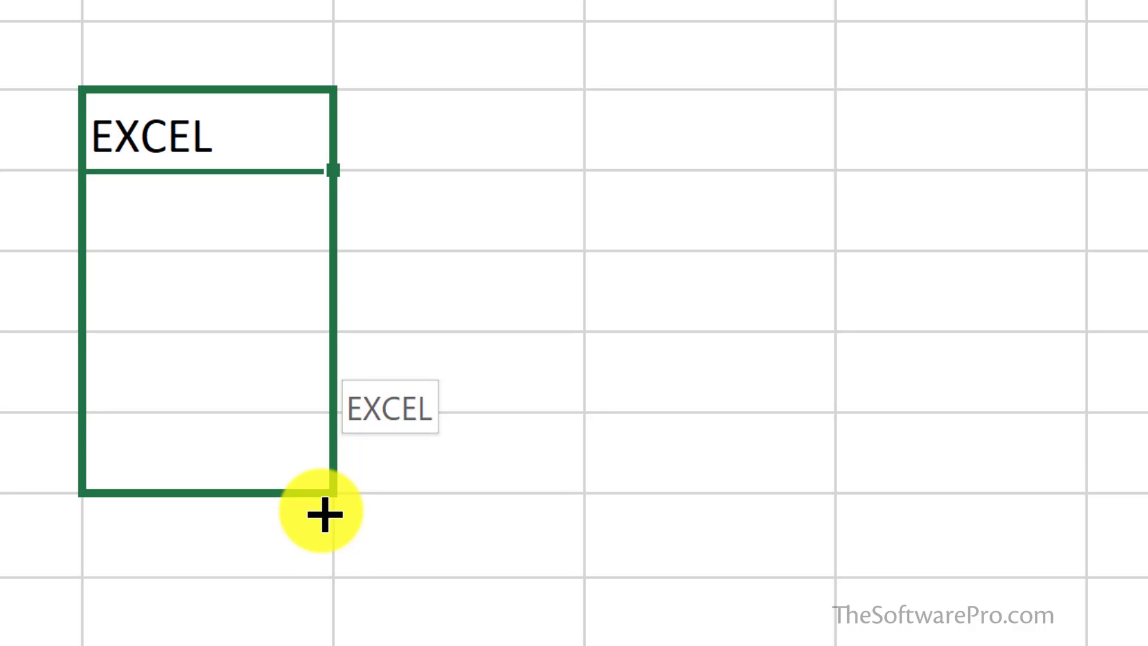
pyautogui.moveTo(324, 514); pyautogui.dragTo(324, 515)
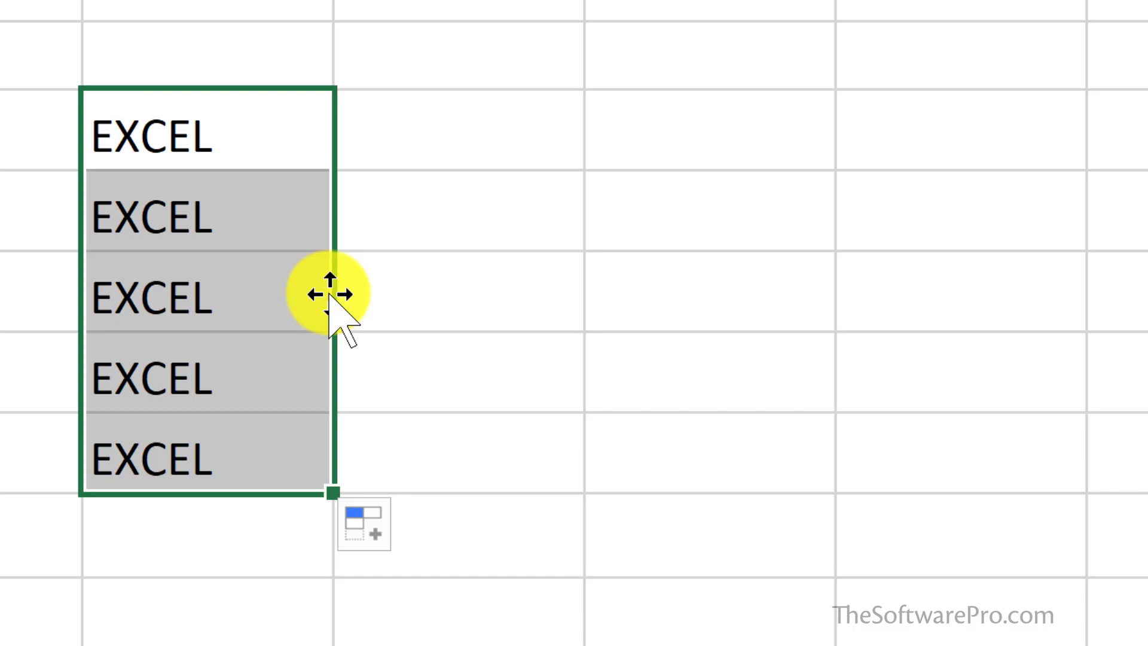
pyautogui.moveTo(329, 294); pyautogui.dragTo(739, 309)
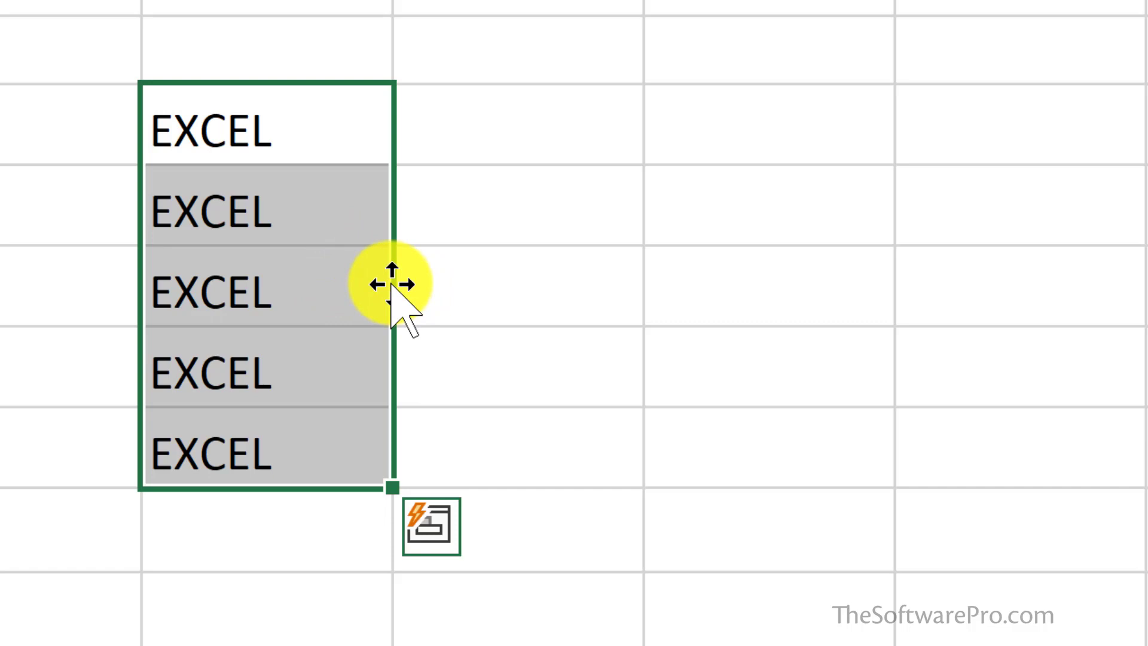
# - Place a copy of the five-cell EXCEL block in S3:S7, keeping the original
pyautogui.press('ctrl')
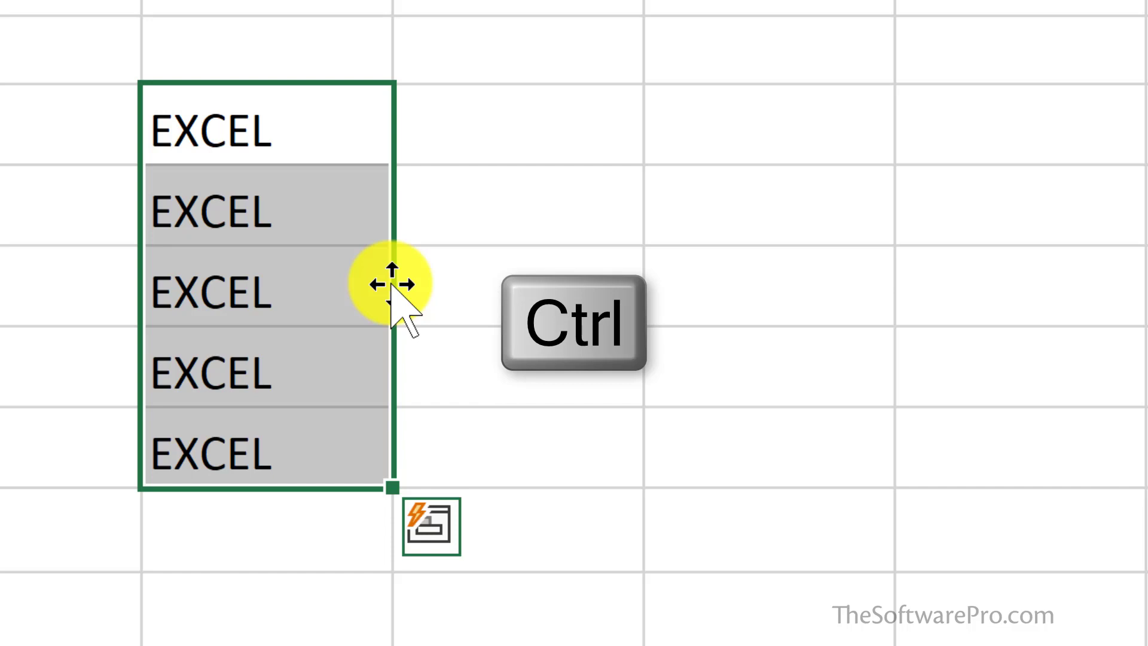
pyautogui.moveTo(391, 285); pyautogui.dragTo(777, 293)
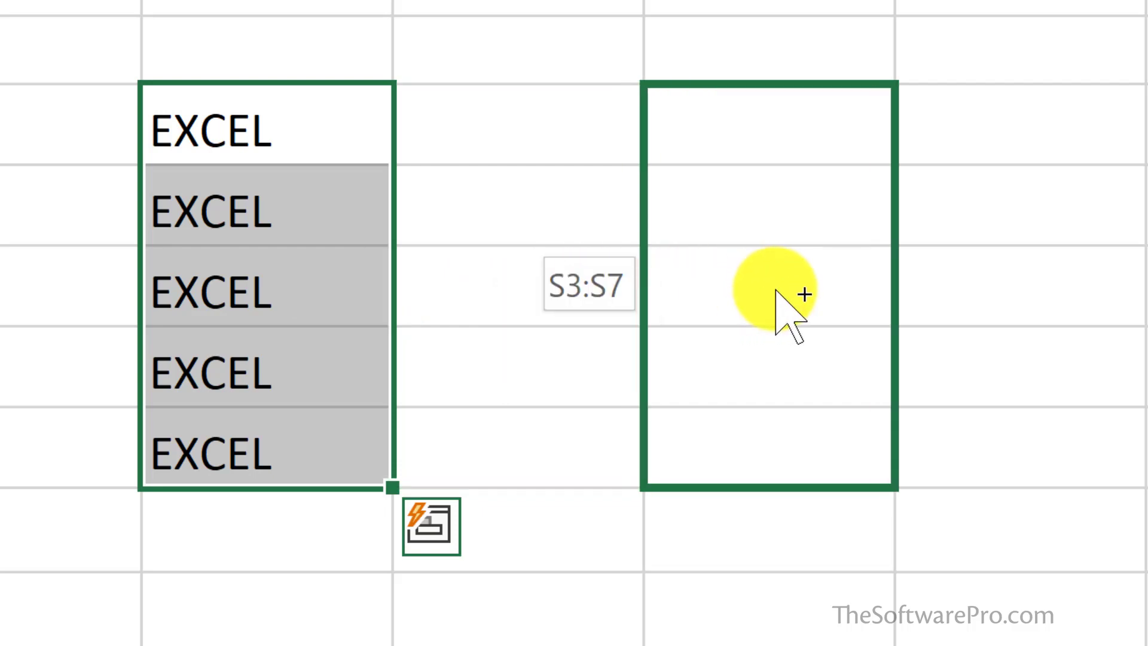
pyautogui.moveTo(776, 291); pyautogui.dragTo(776, 291)
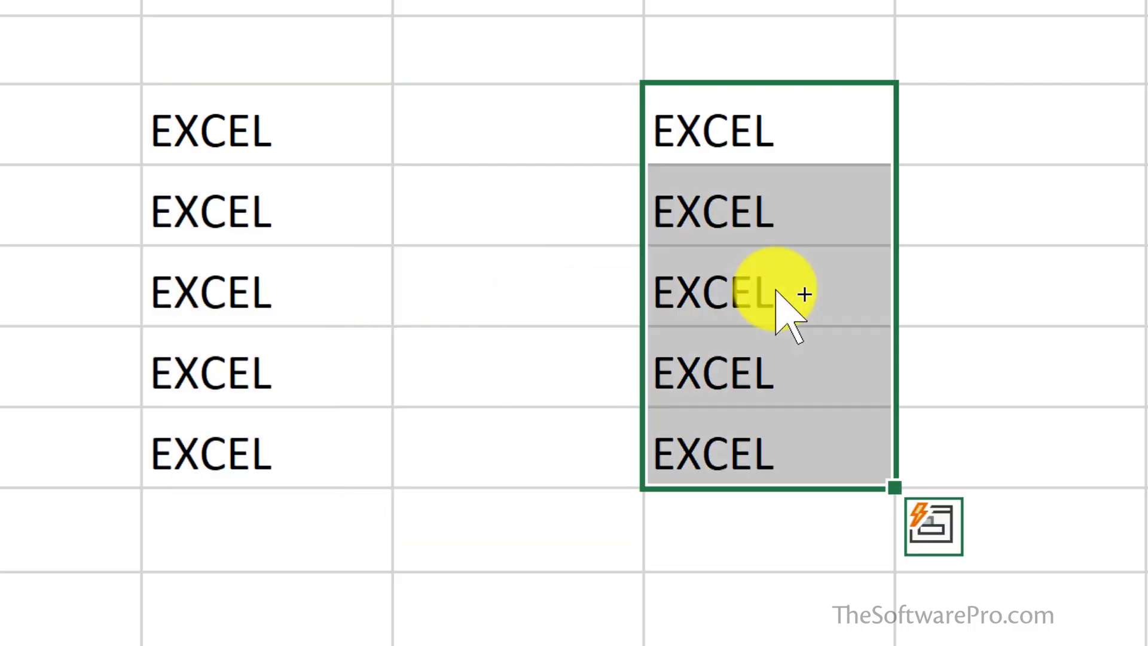